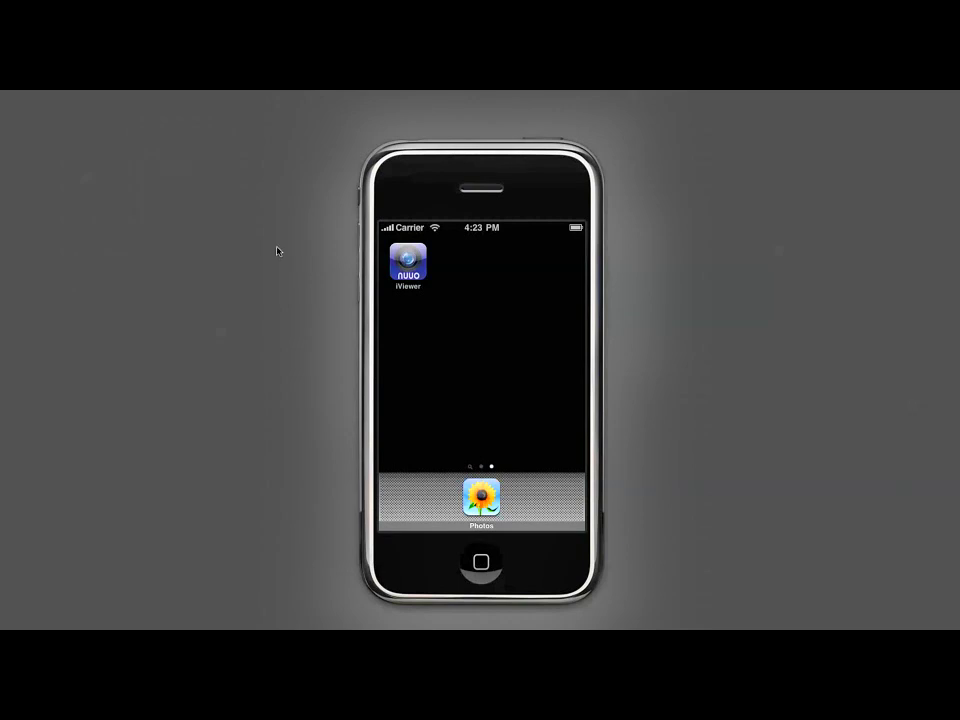
- Launch NUUO iViewer from the iPhone home screen to reach its My Sites list
click(404, 268)
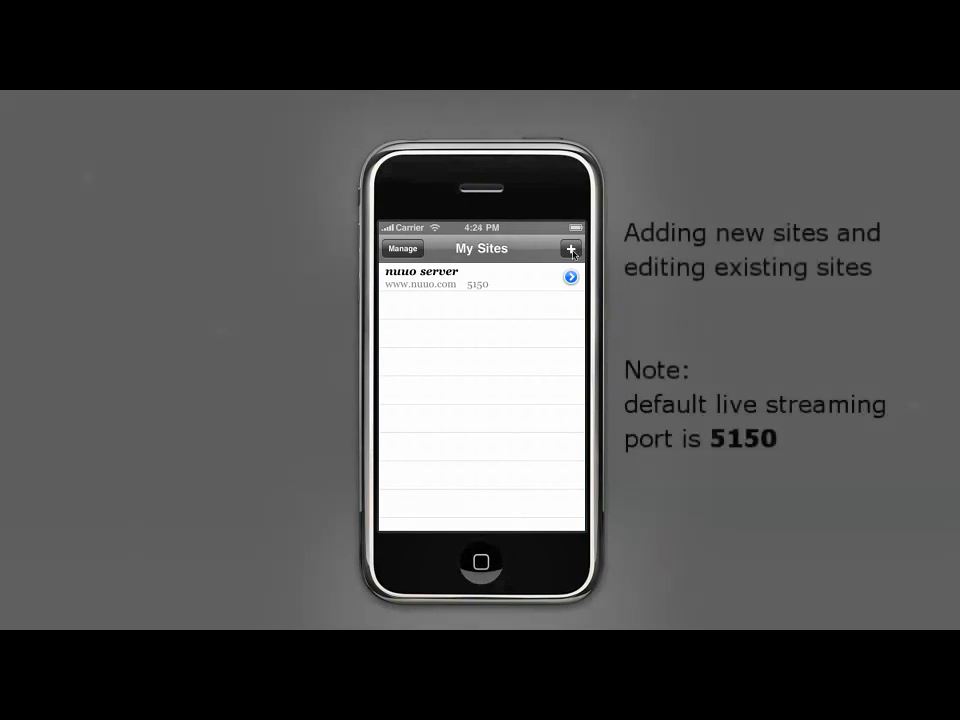
- Start a new site named demo at nuuo.dnsalias.com on port 6660
click(572, 250)
click(503, 309)
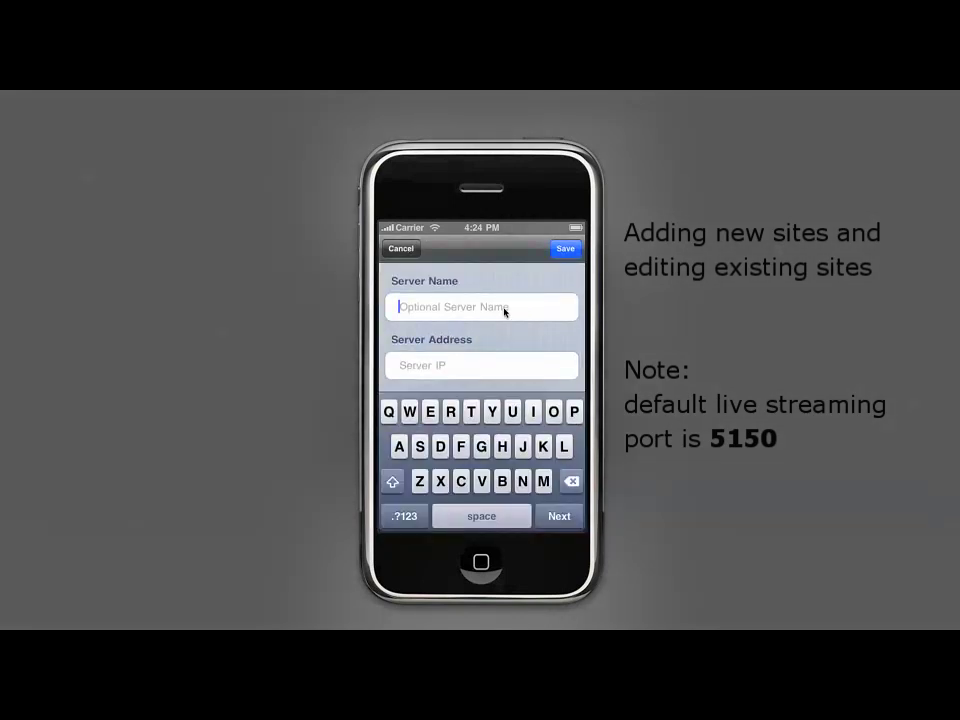
text(demo)
key(Return)
text(nuuo)
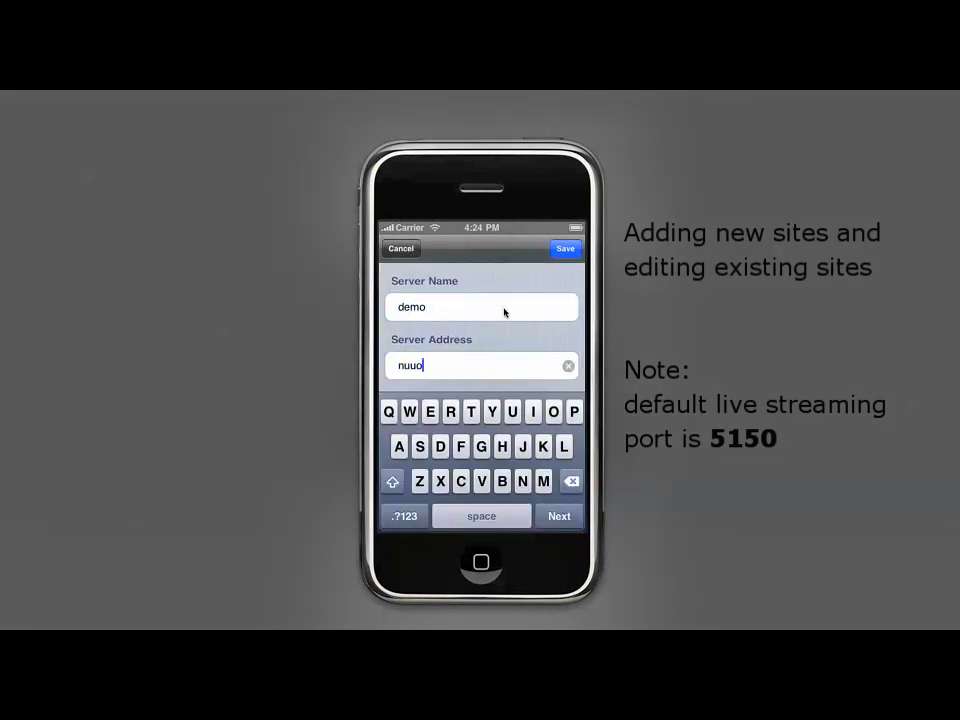
text(.dnsalias.com)
key(Return)
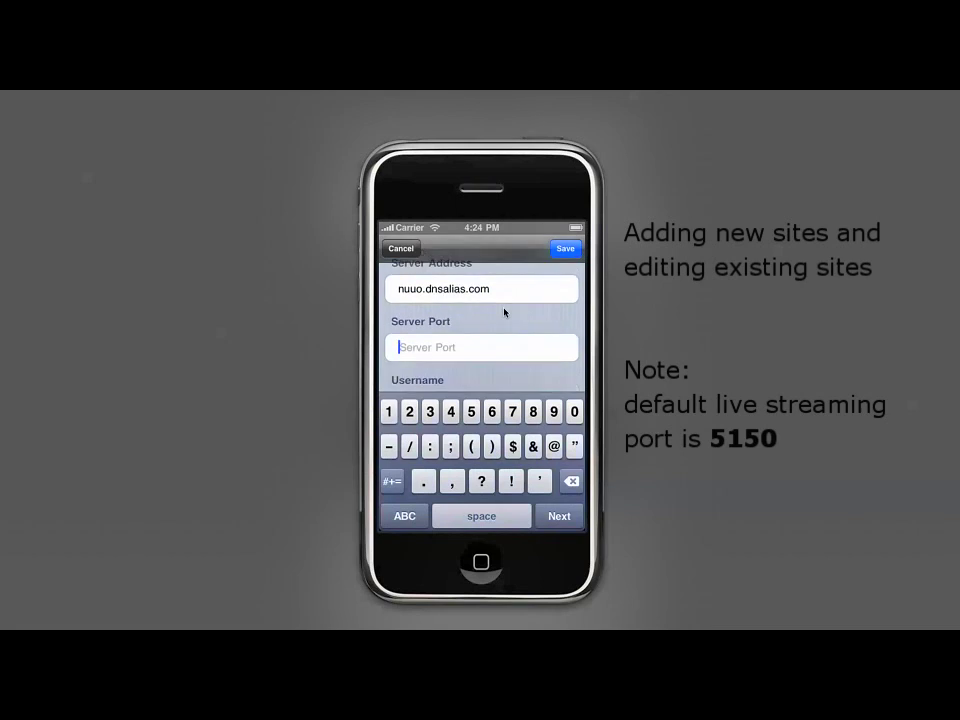
text(6660)
- Enter the site's login username and password, save the demo site, and open its settings
key(Return)
text(demo)
key(Return)
text(demo)
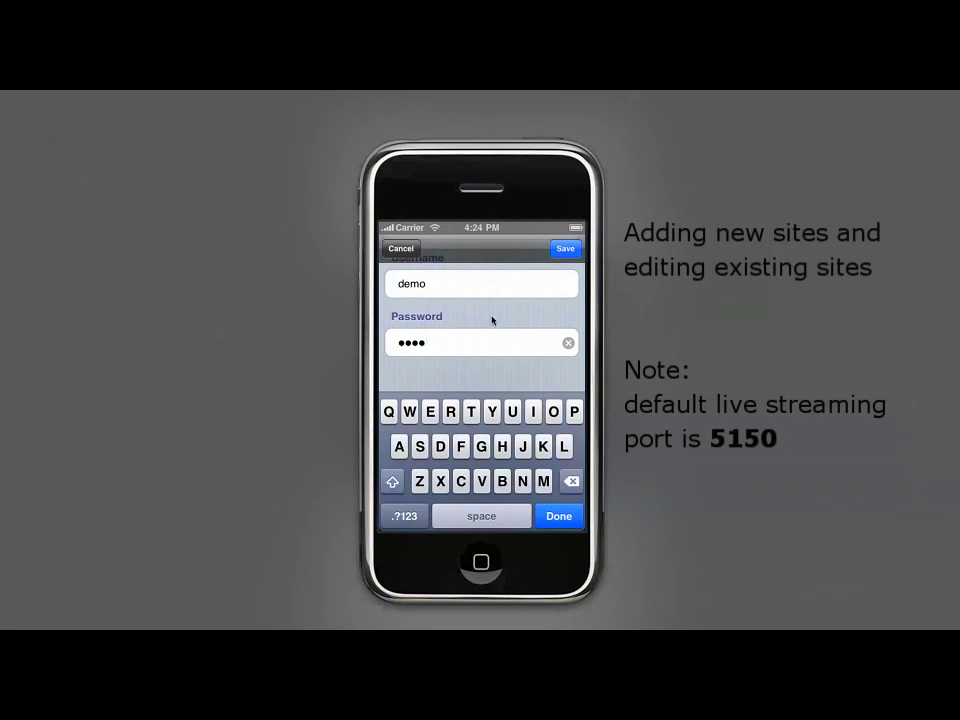
click(566, 249)
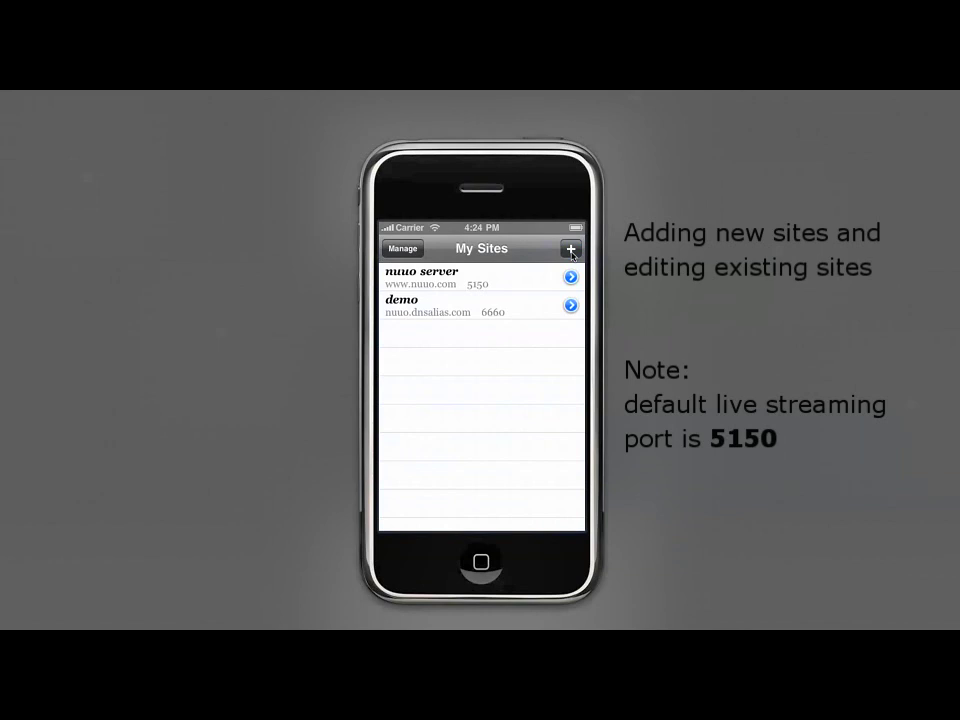
click(571, 309)
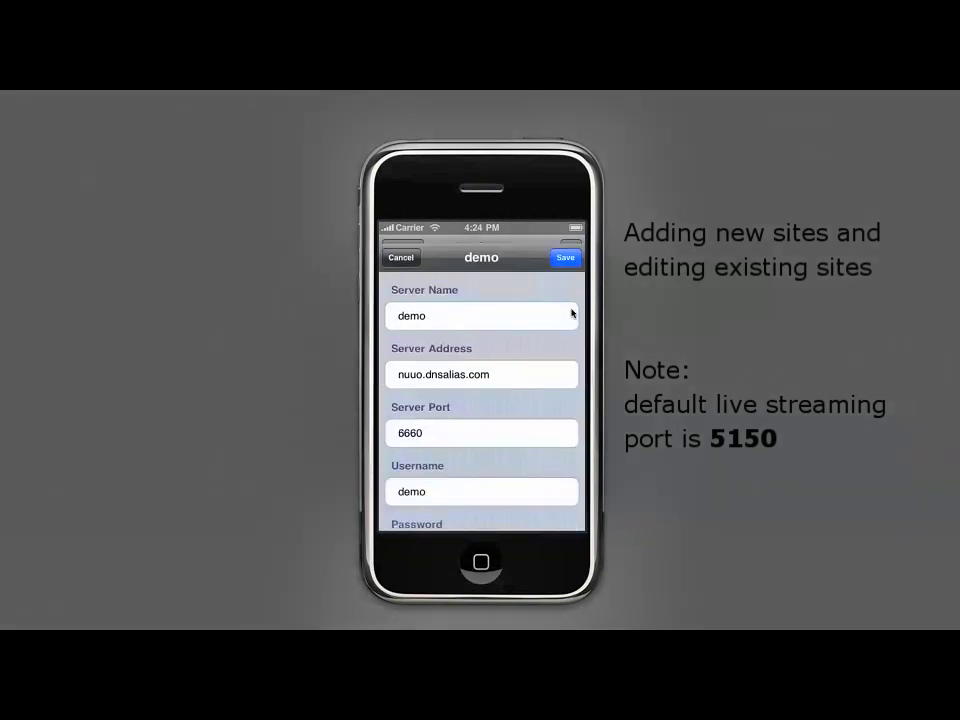
- Rename the site to 'demo site', save it, and connect to show its six-camera grid
click(512, 316)
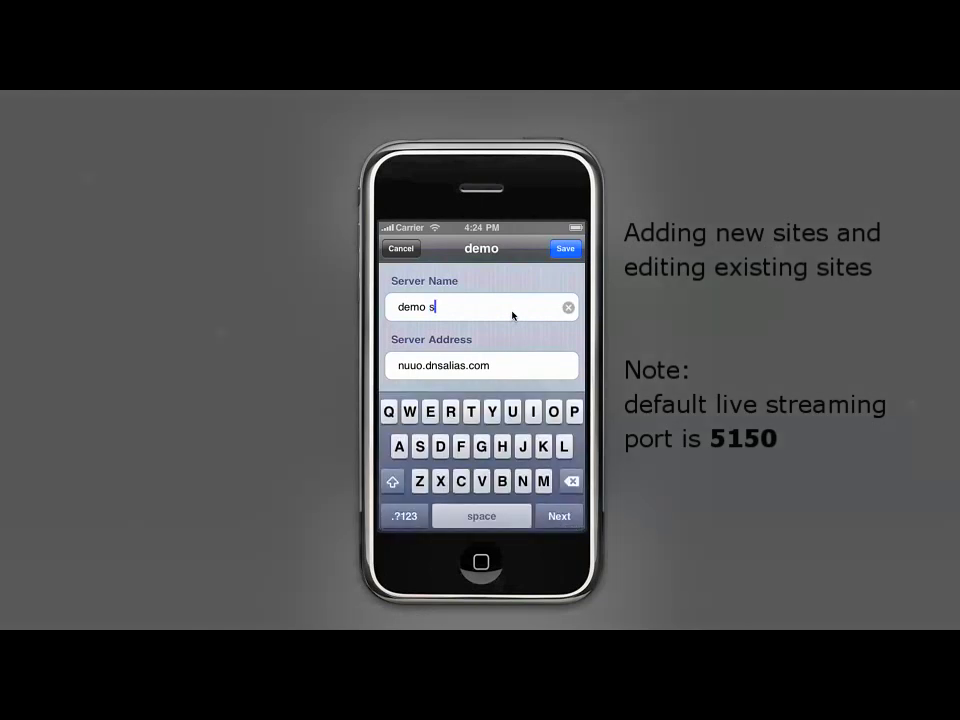
click(563, 252)
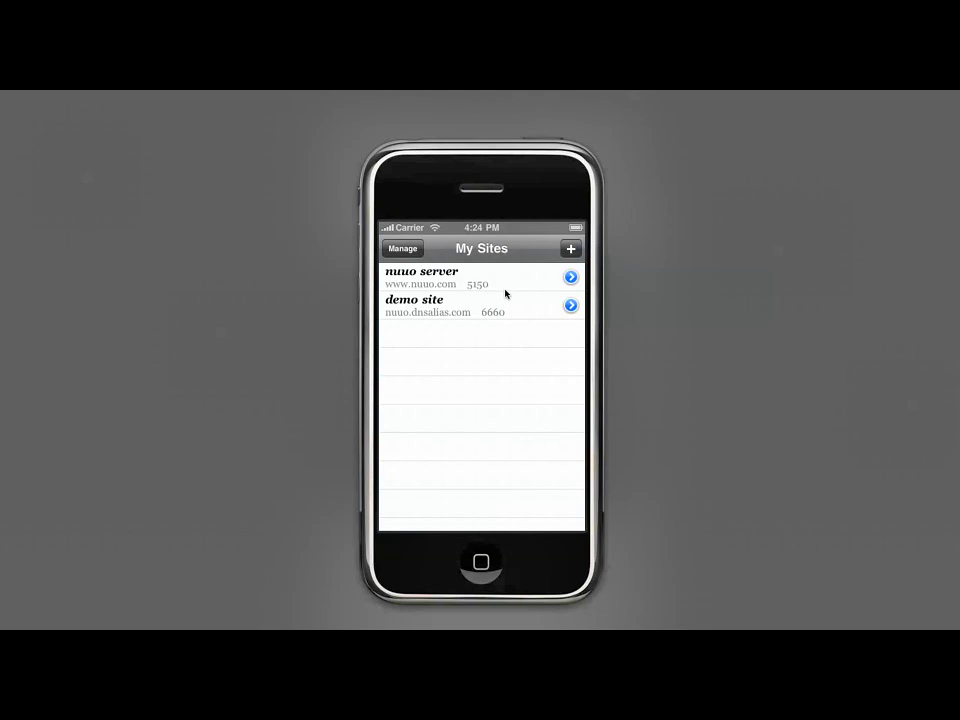
click(489, 311)
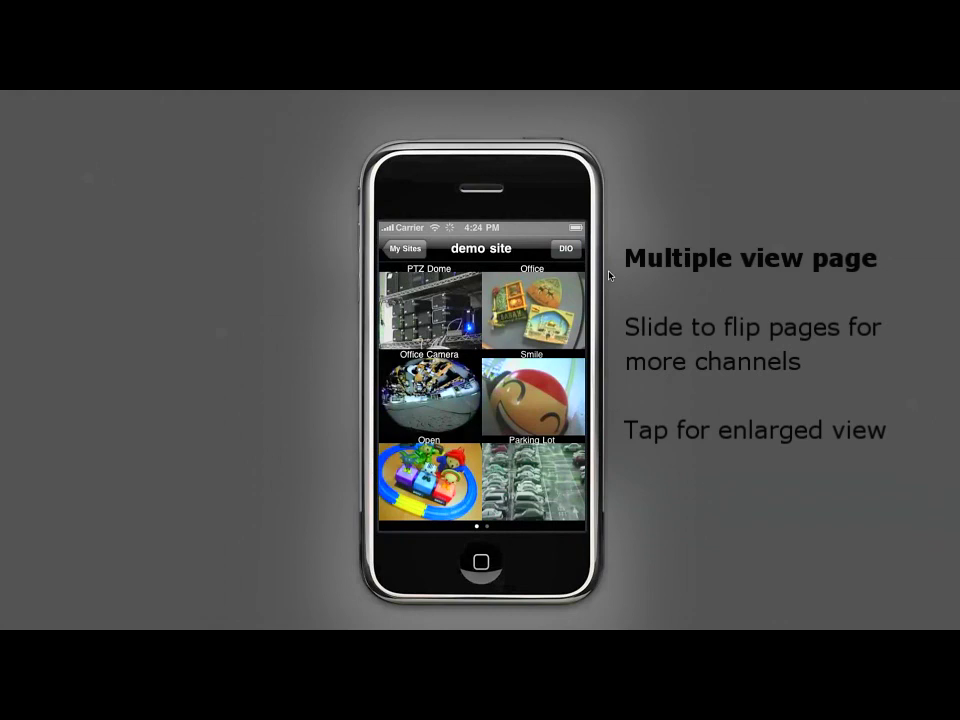
- Browse the second page of camera channels, then enlarge the Open camera's feed
drag(582, 369, 425, 375)
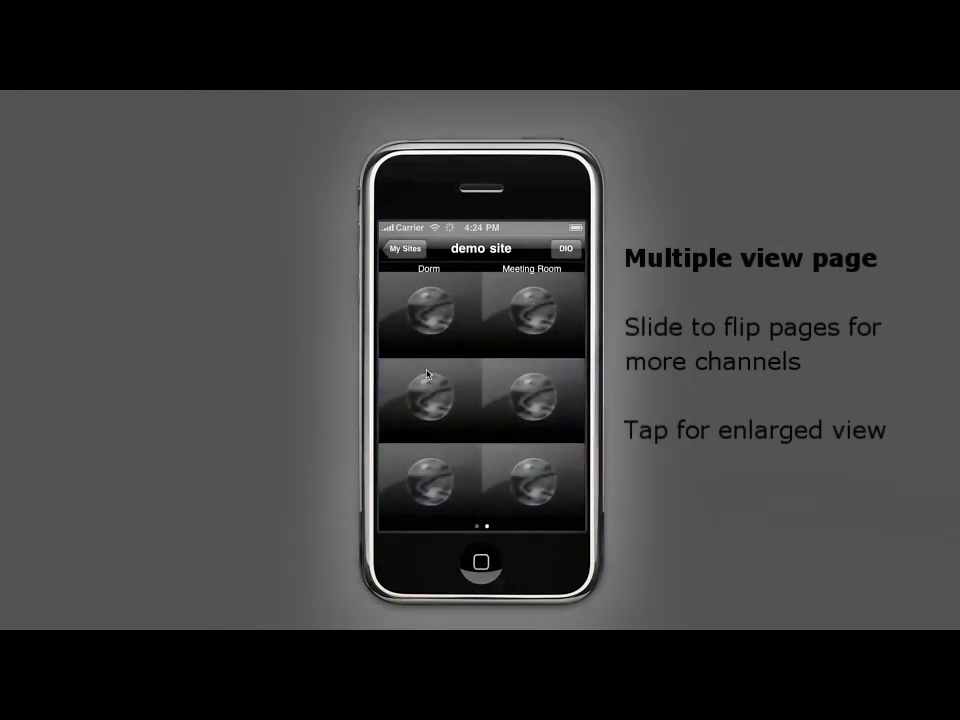
drag(420, 386, 549, 385)
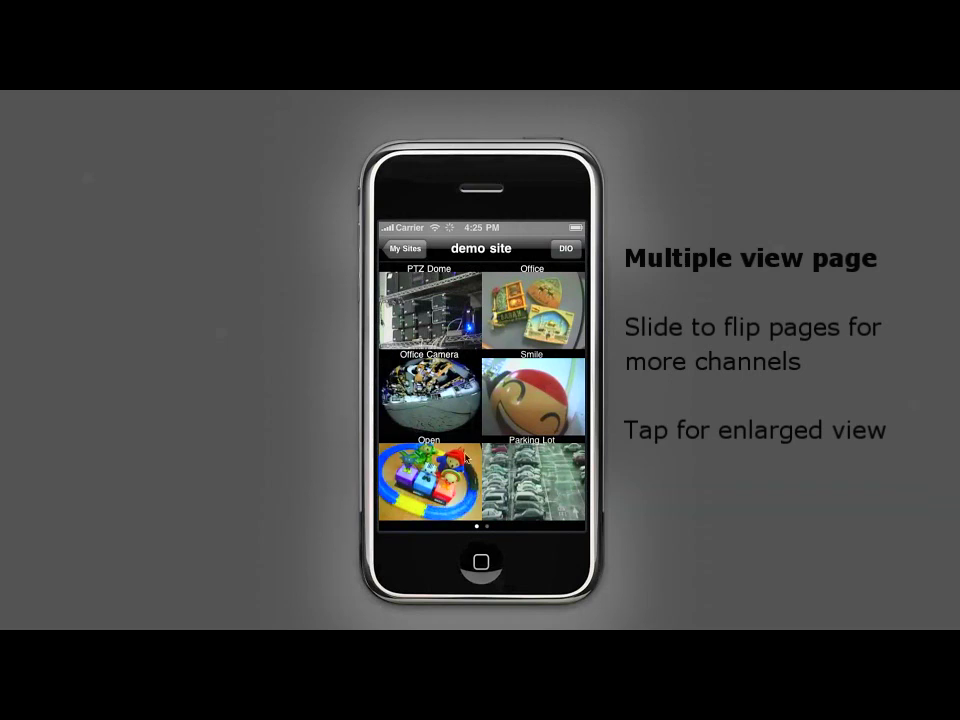
click(436, 480)
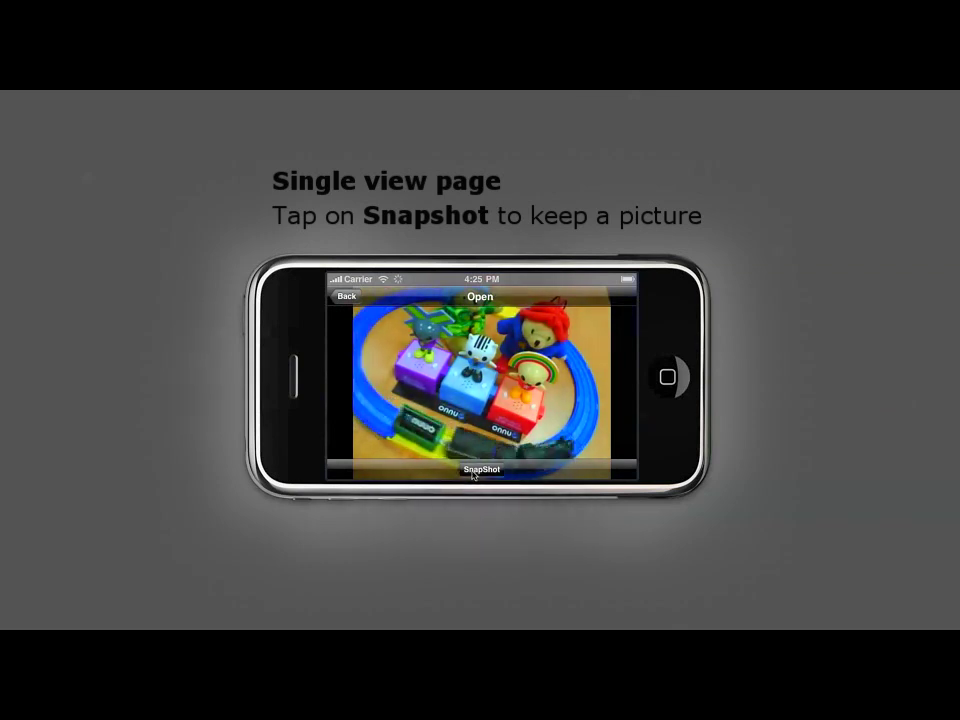
- Take a snapshot of the Open camera, rotate back to portrait, and return to the grid
click(478, 469)
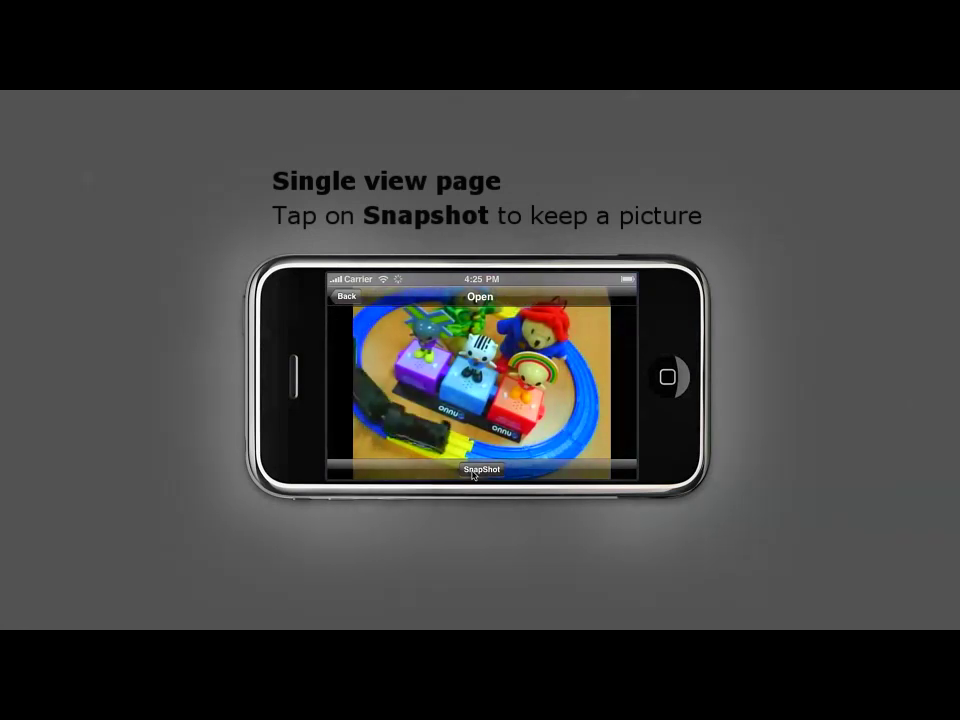
key(super+Right)
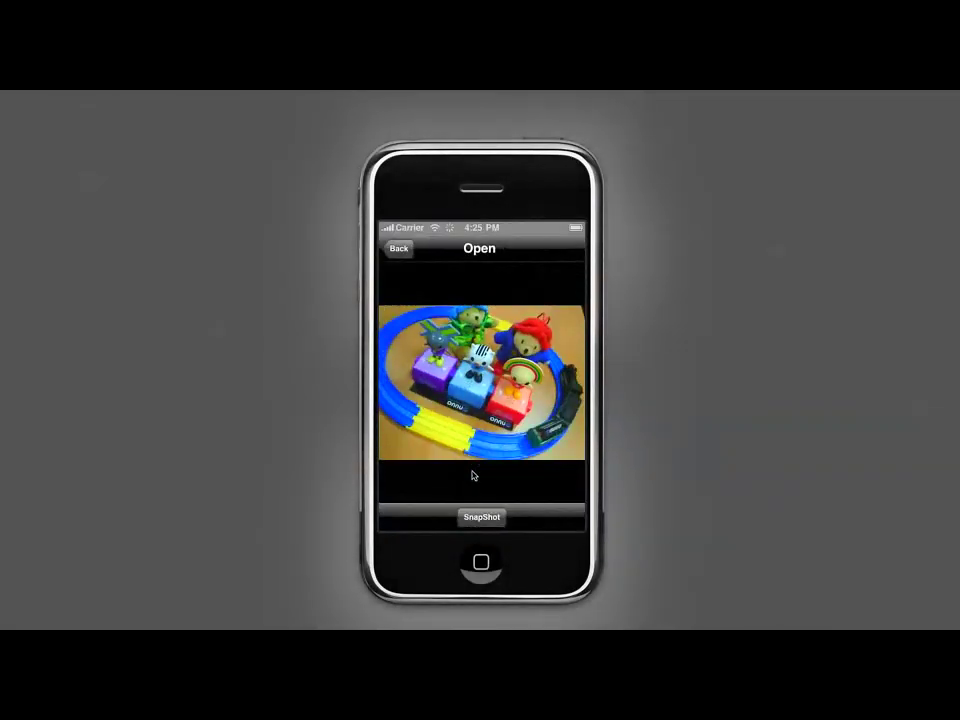
click(403, 250)
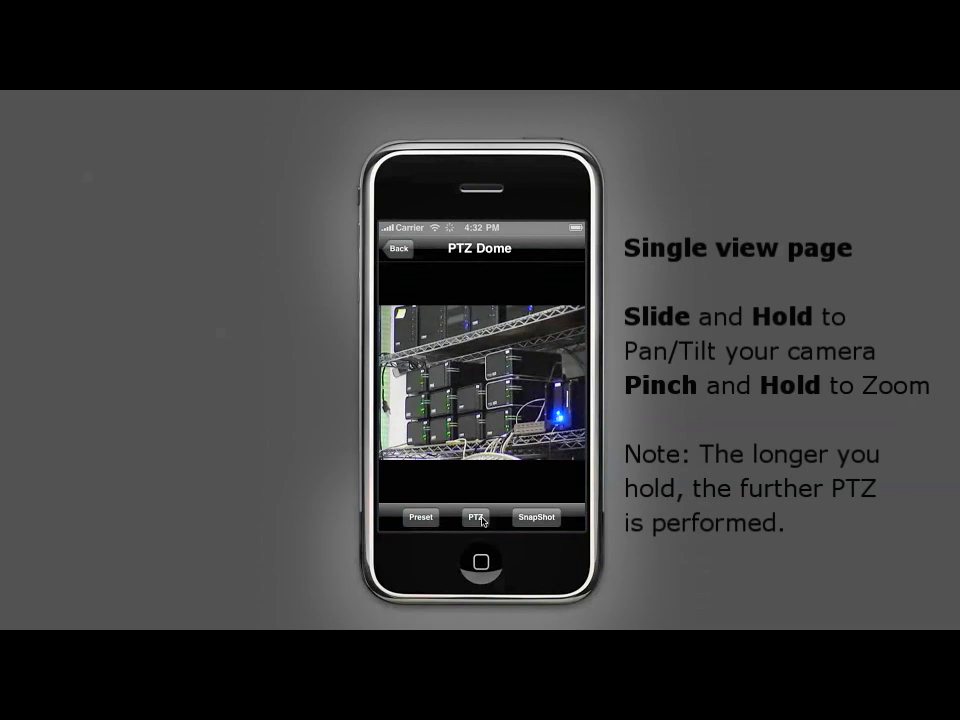
- Enable PTZ control on the PTZ Dome camera, tilt it, and zoom in on the server racks
click(478, 517)
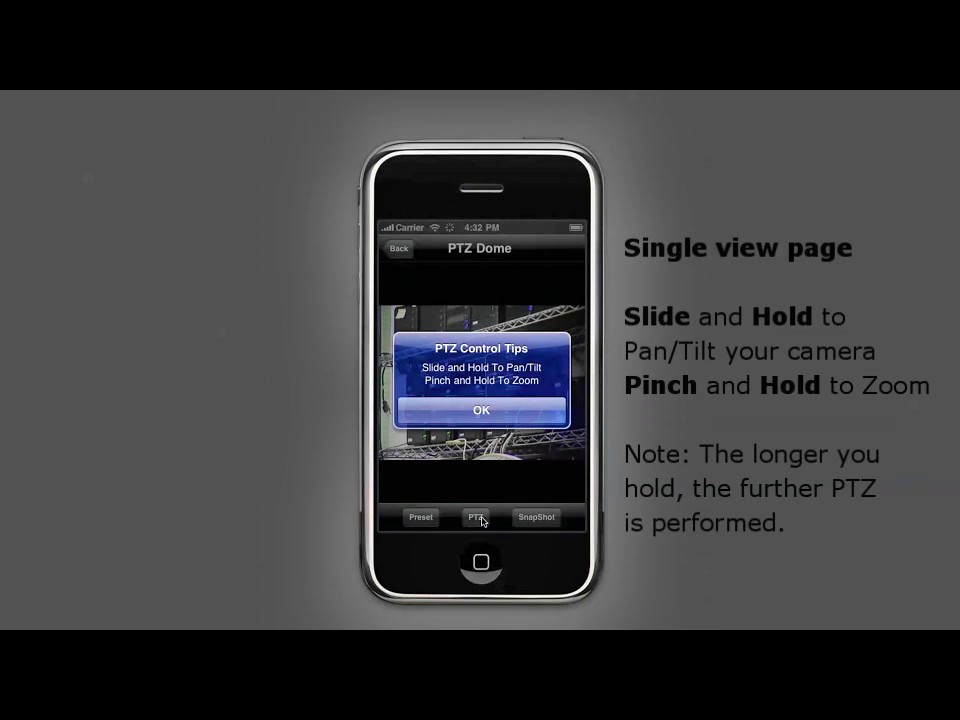
click(491, 413)
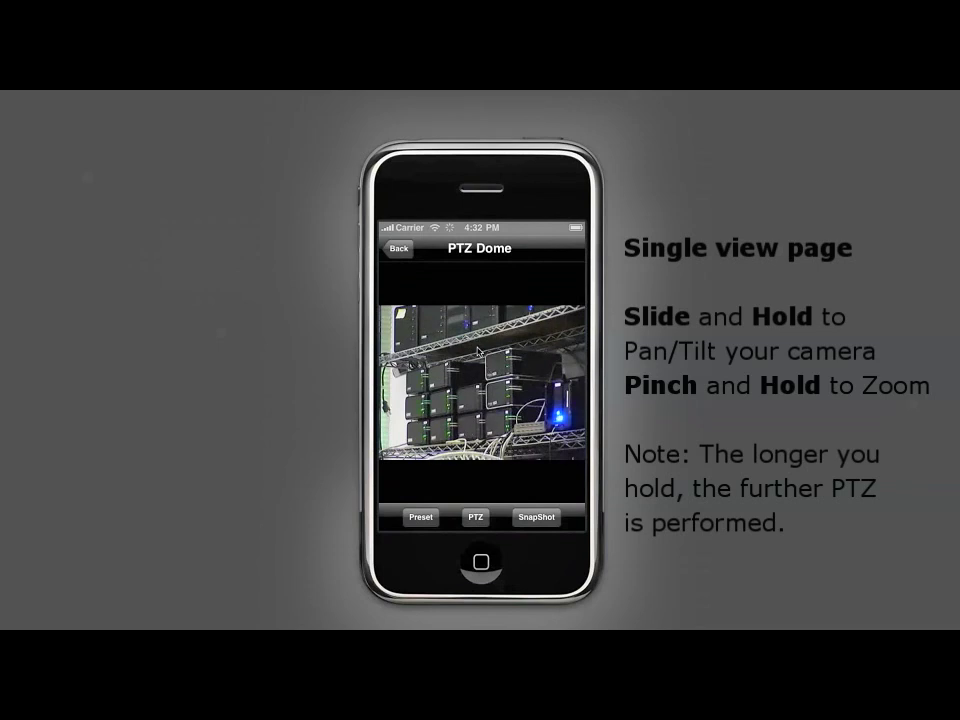
drag(478, 418, 478, 430)
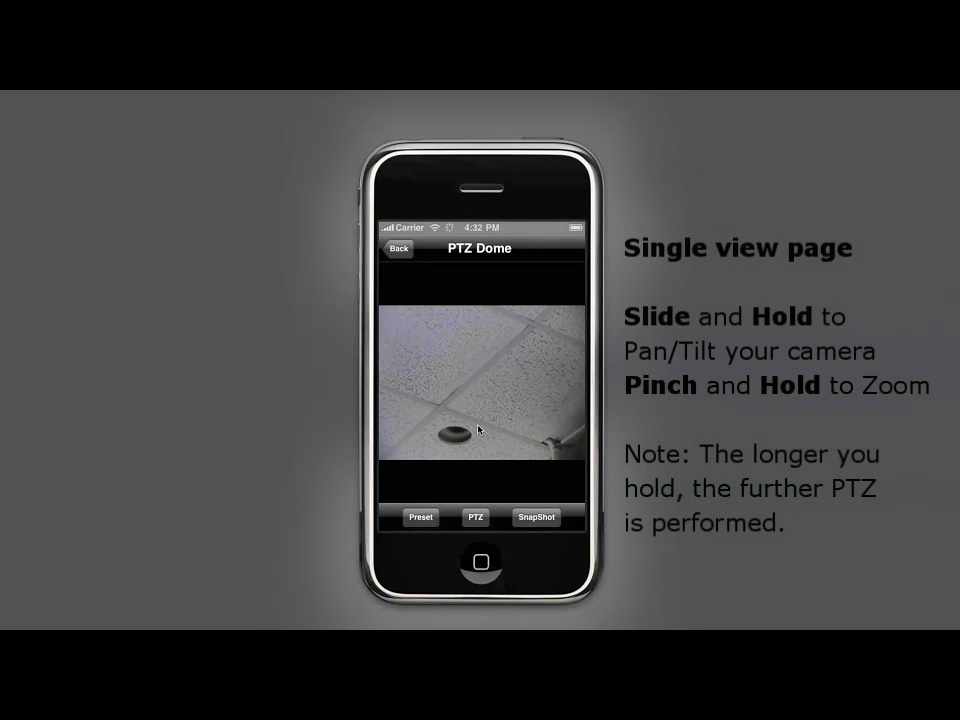
drag(480, 362, 480, 360)
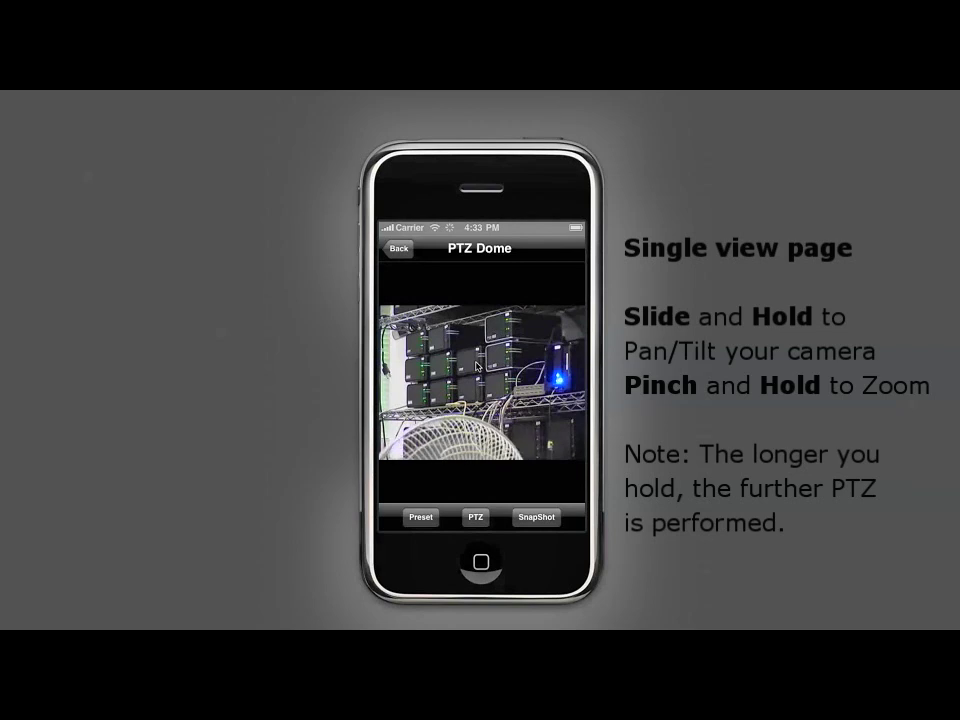
mouse_move(474, 378)
mouse_down()
mouse_move(414, 407)
mouse_move(467, 392)
mouse_up()
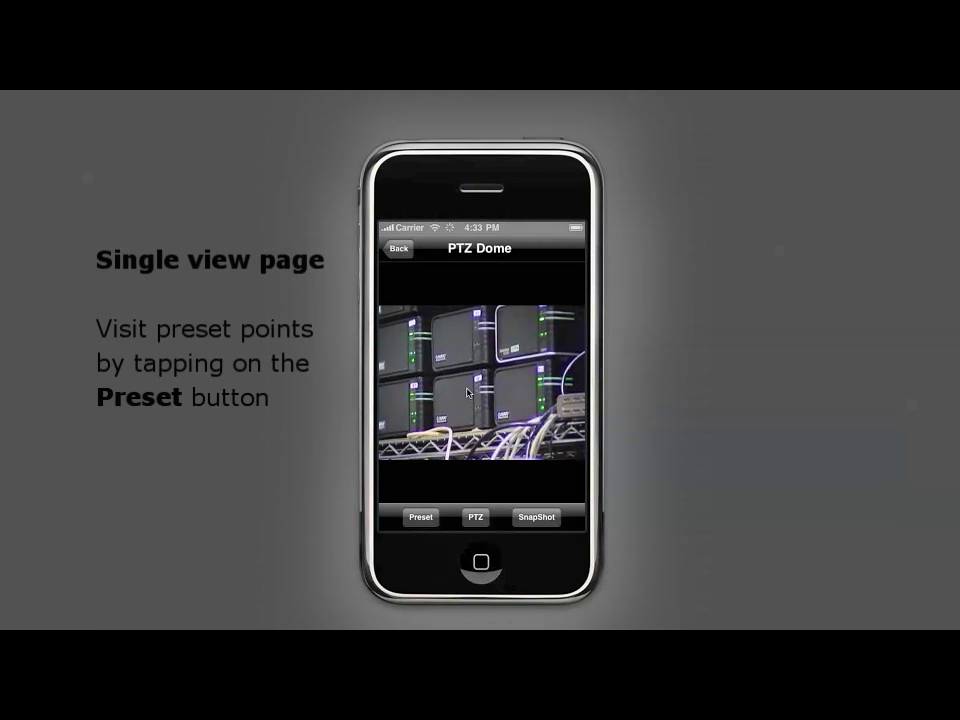
- Send the PTZ Dome camera to the IR Camera, then NVRmini Rack presets, and return to the grid
click(424, 520)
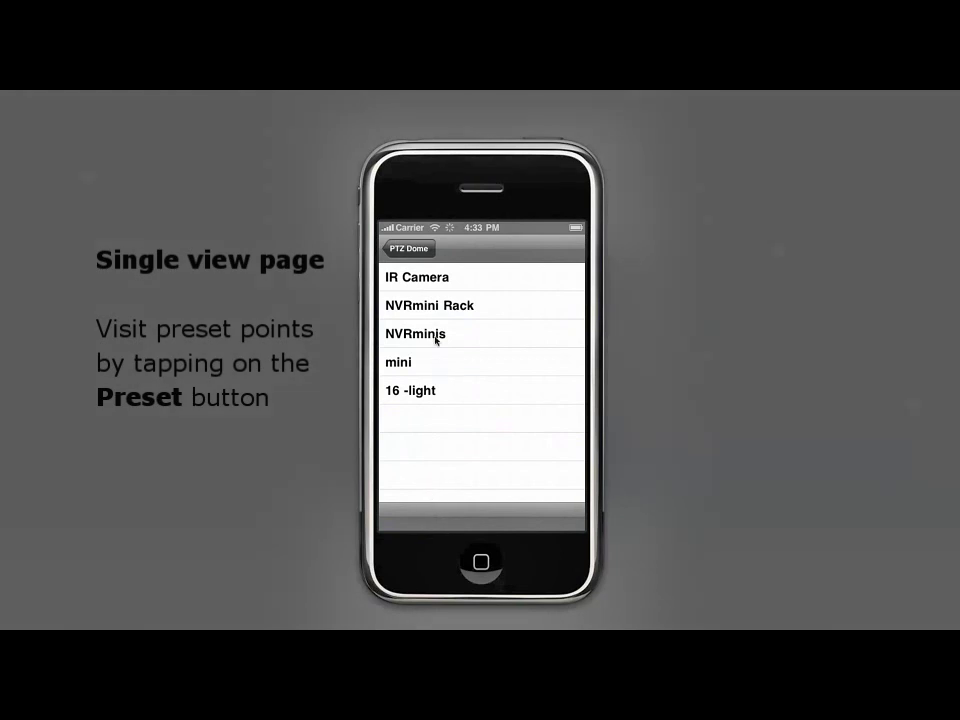
click(437, 276)
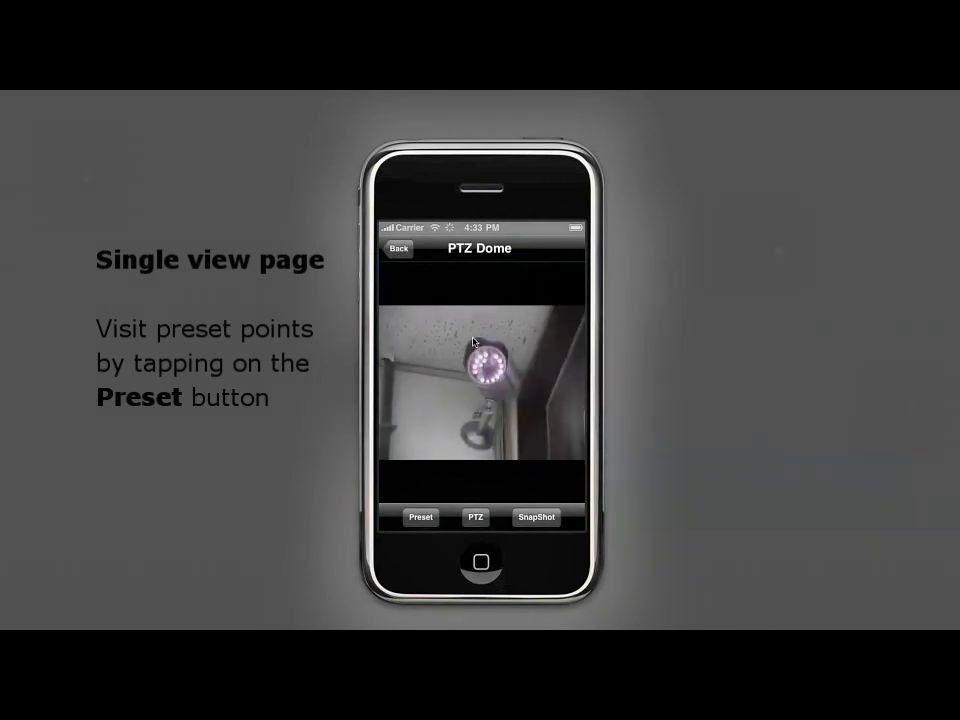
click(421, 517)
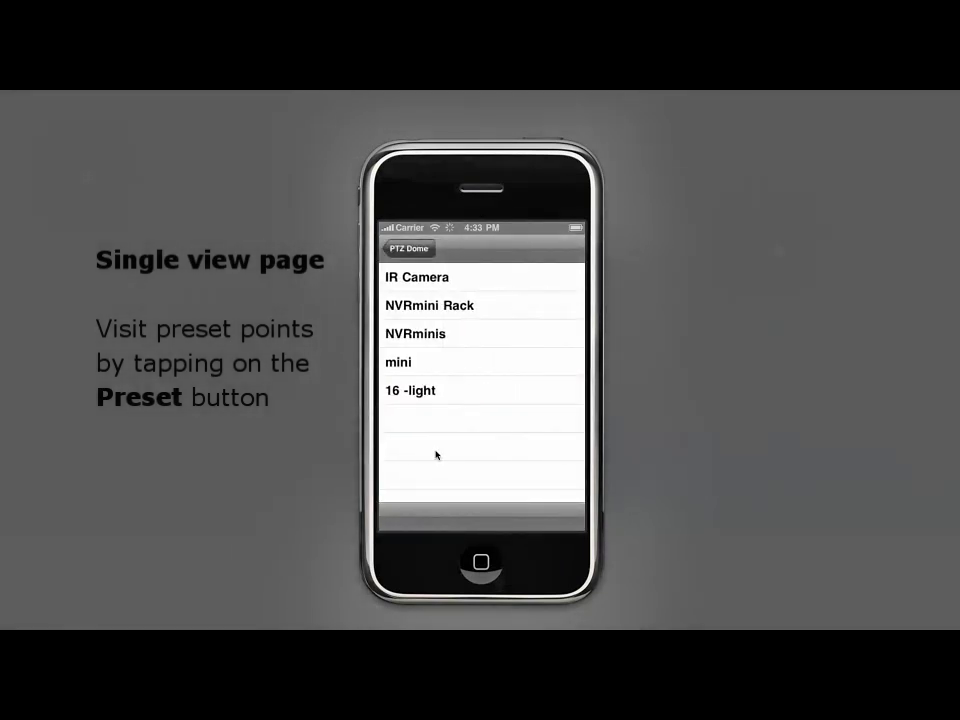
click(468, 306)
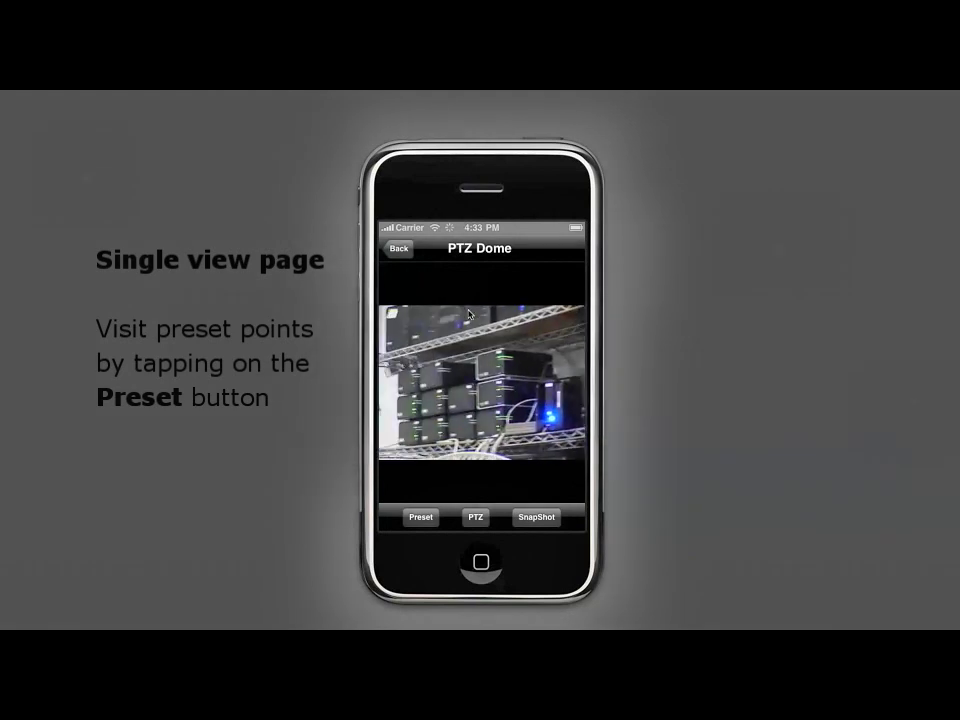
click(396, 252)
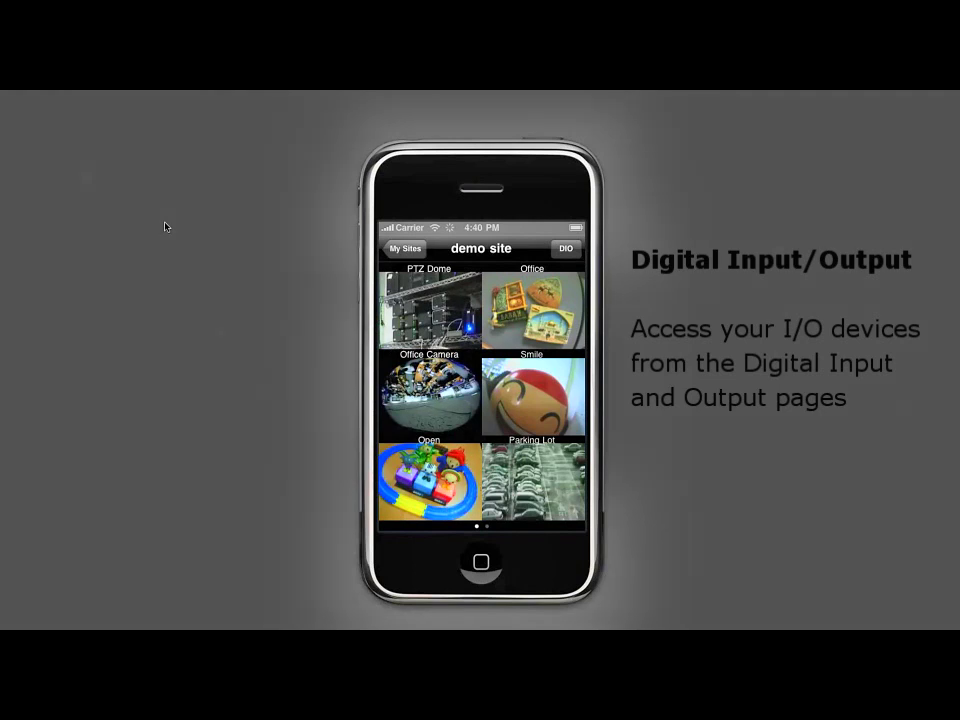
- Turn Gate2 and Gate3 outputs on, Building A and B off, then check the digital inputs
click(565, 251)
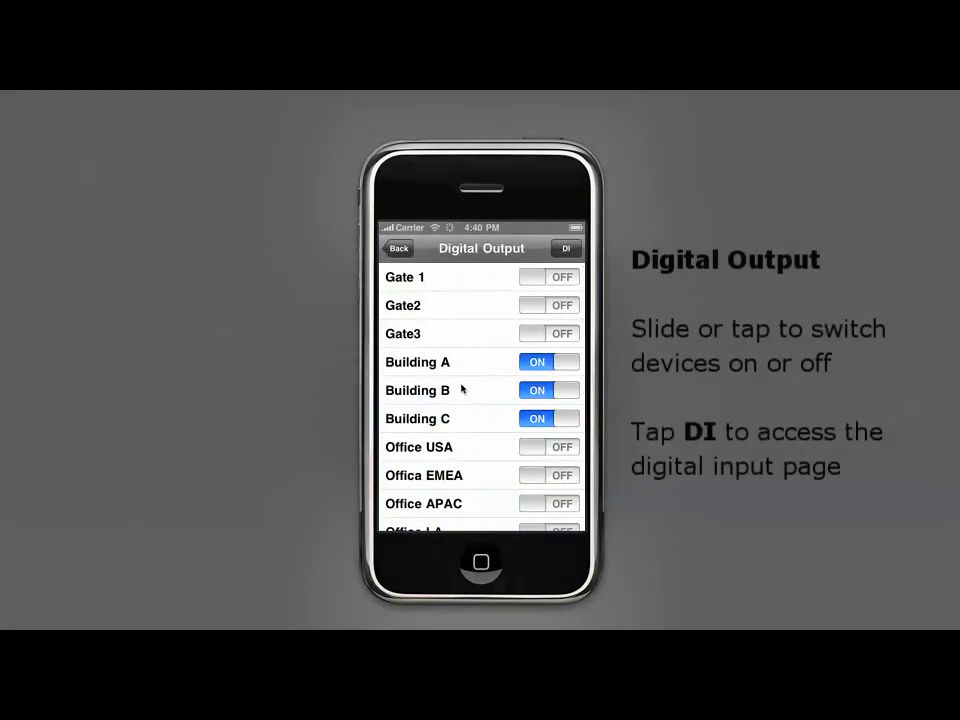
drag(454, 411, 455, 303)
mouse_move(457, 407)
mouse_down()
mouse_move(456, 259)
mouse_move(446, 403)
mouse_up()
click(527, 314)
click(530, 336)
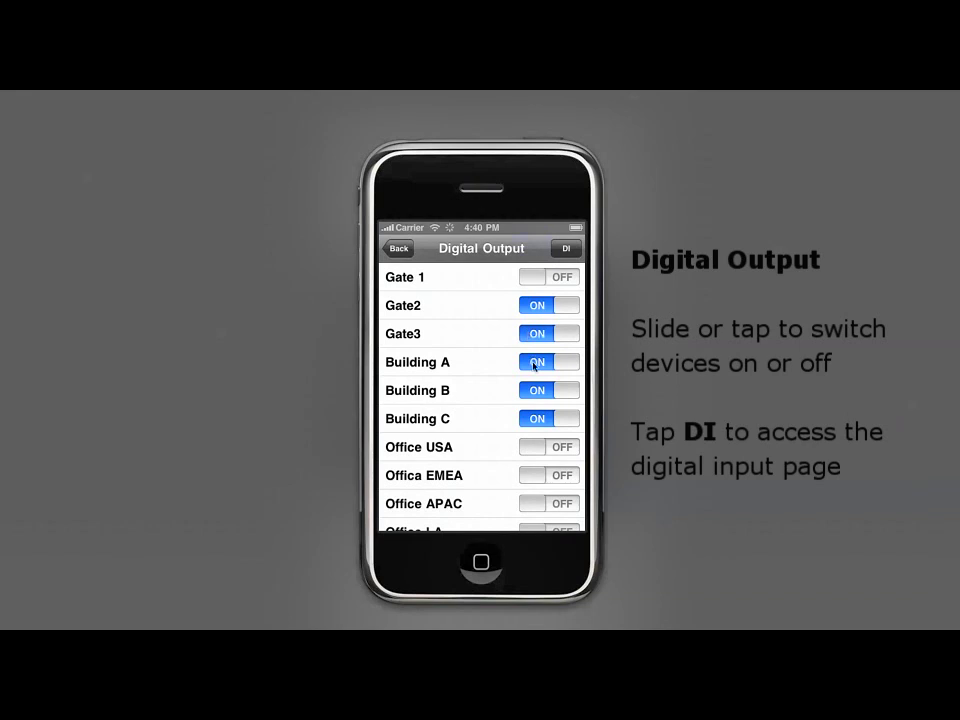
click(536, 362)
click(538, 391)
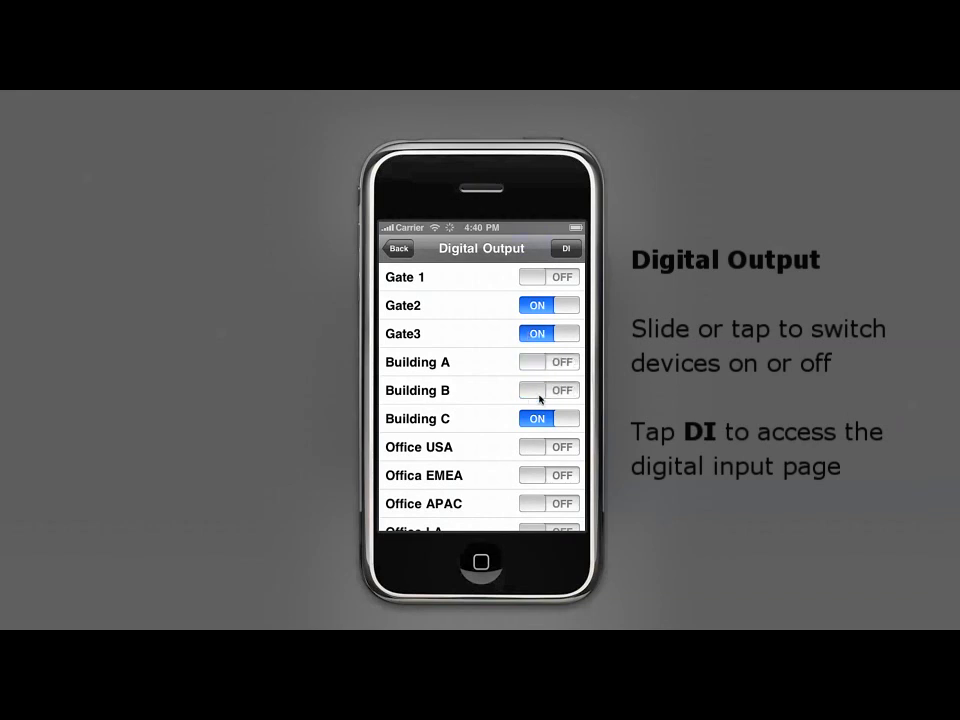
click(570, 249)
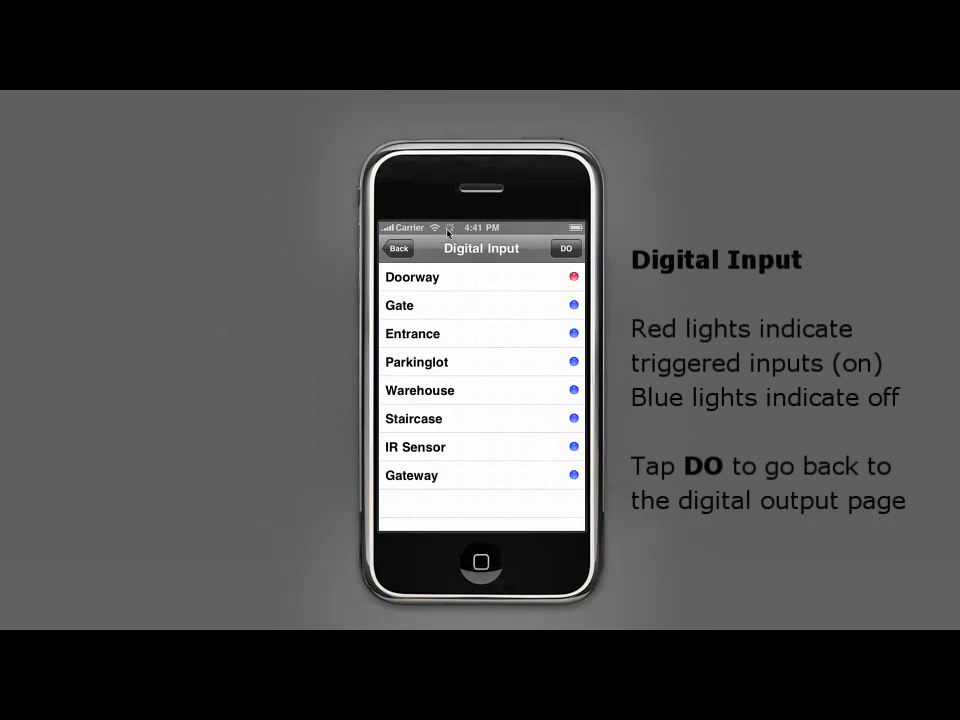
click(409, 255)
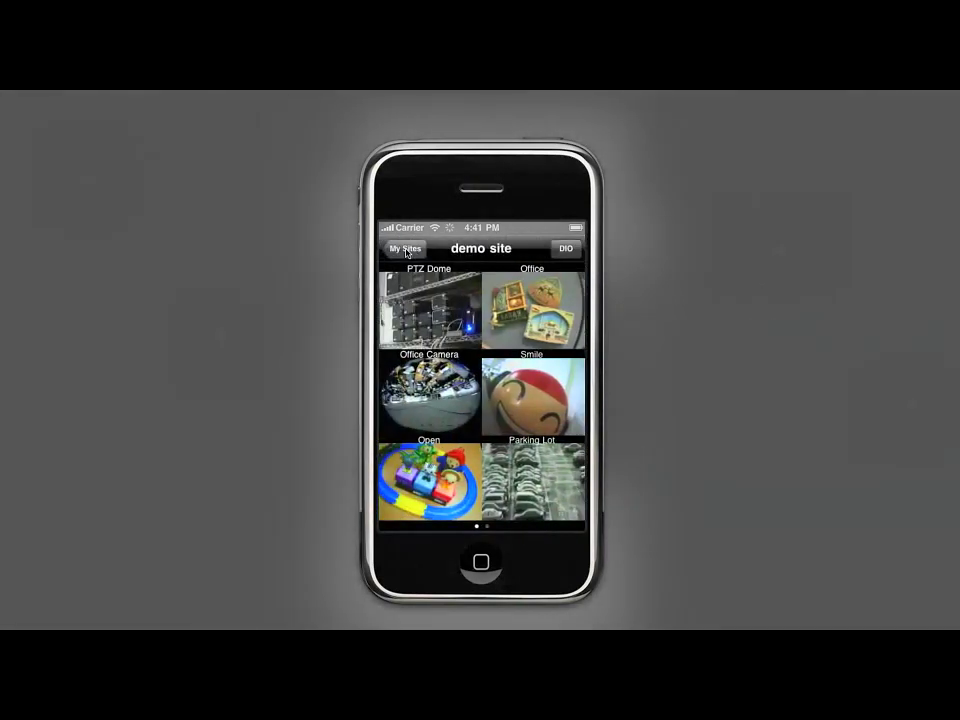
- Delete the nuuo server site from the My Sites list
click(406, 252)
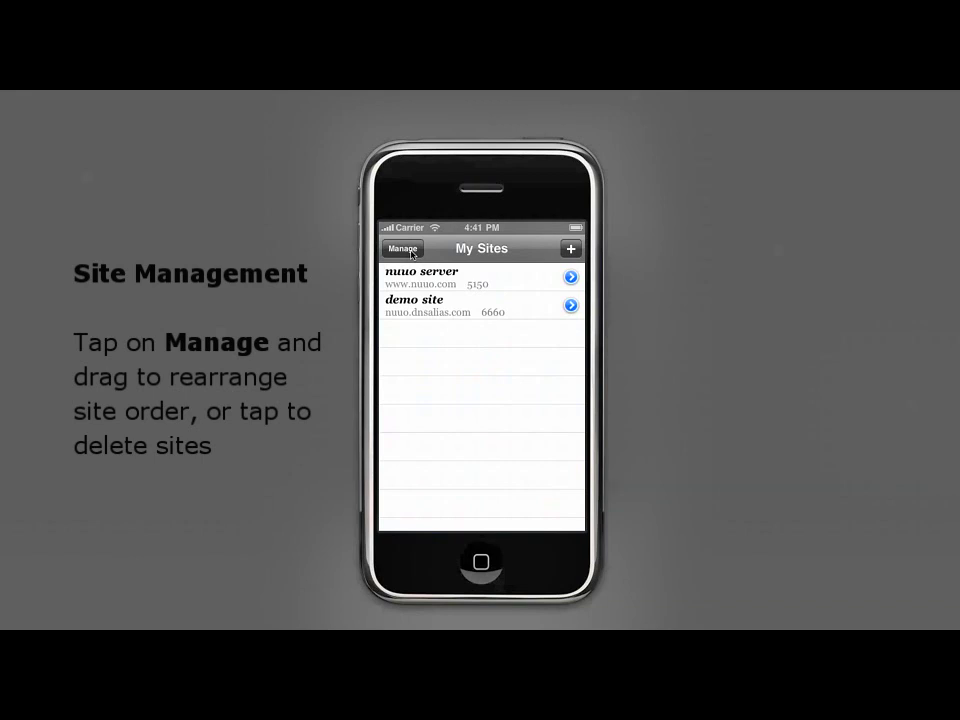
click(411, 254)
drag(572, 281, 573, 312)
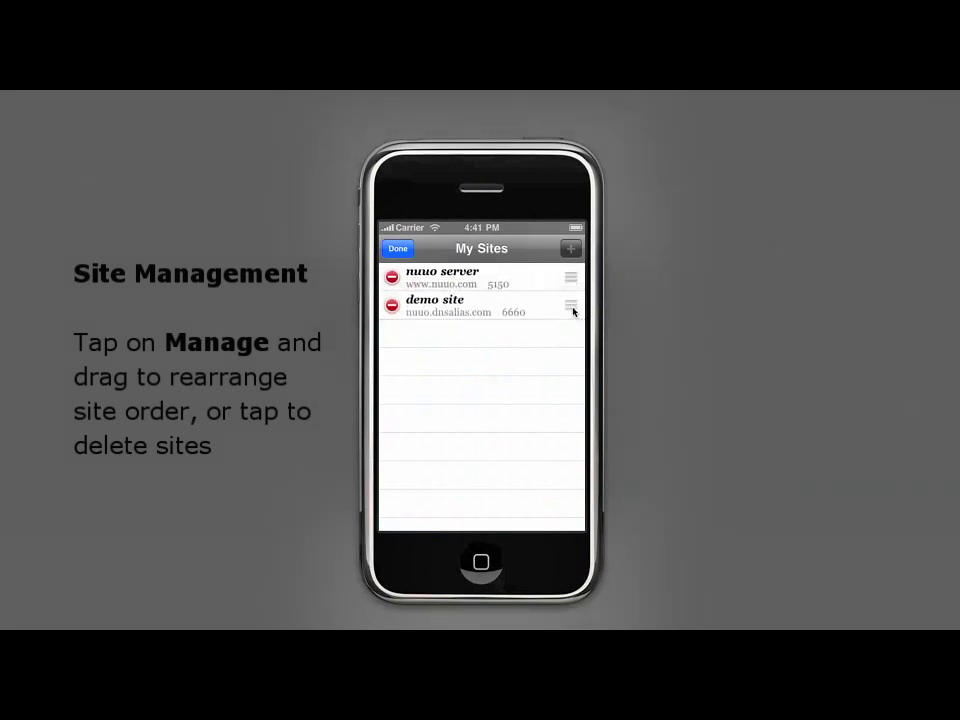
click(392, 277)
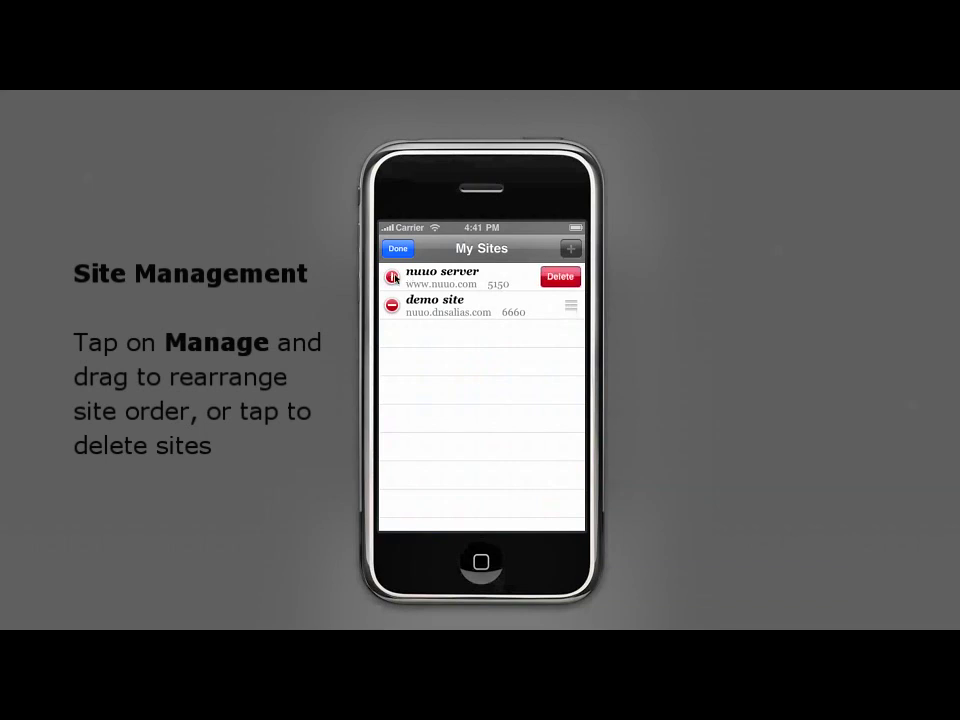
click(558, 278)
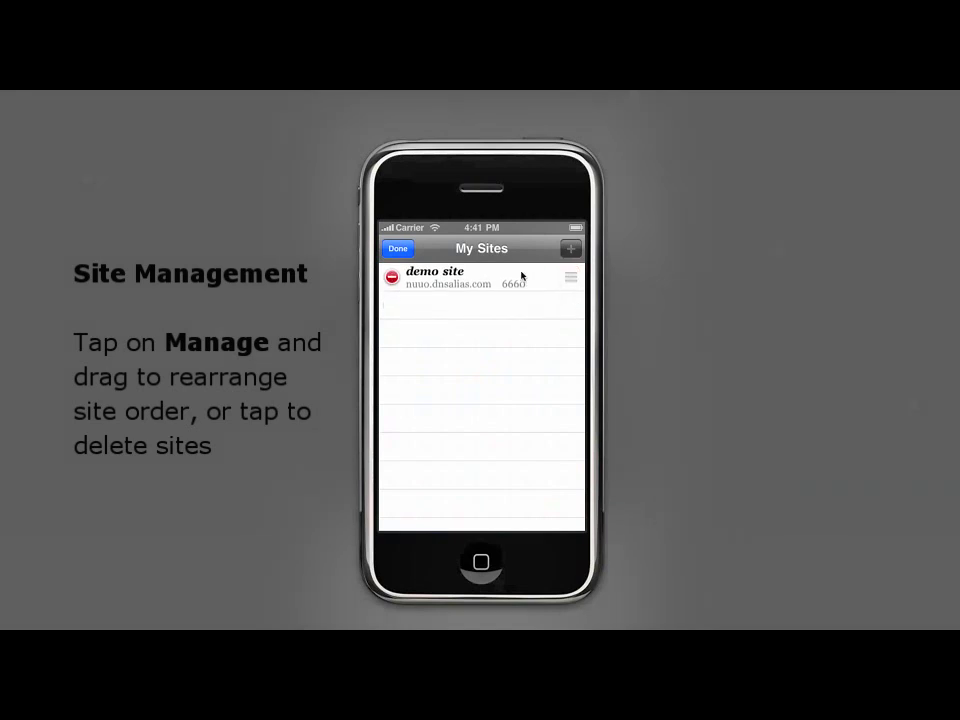
click(405, 256)
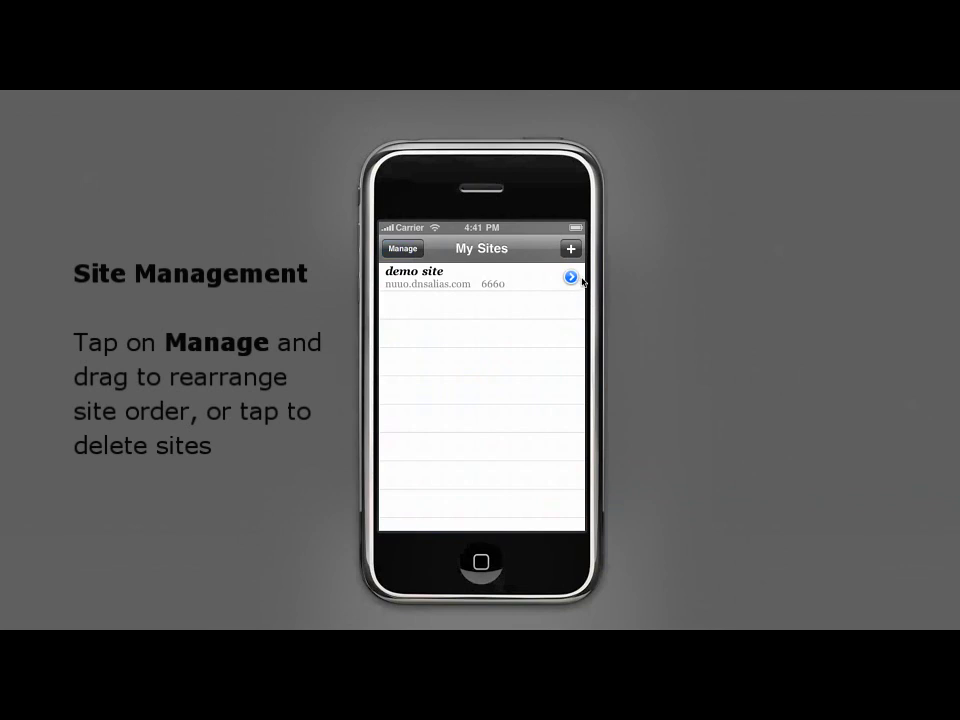
- Delete the demo site too, leaving My Sites empty, and exit to the home screen
click(402, 248)
click(572, 276)
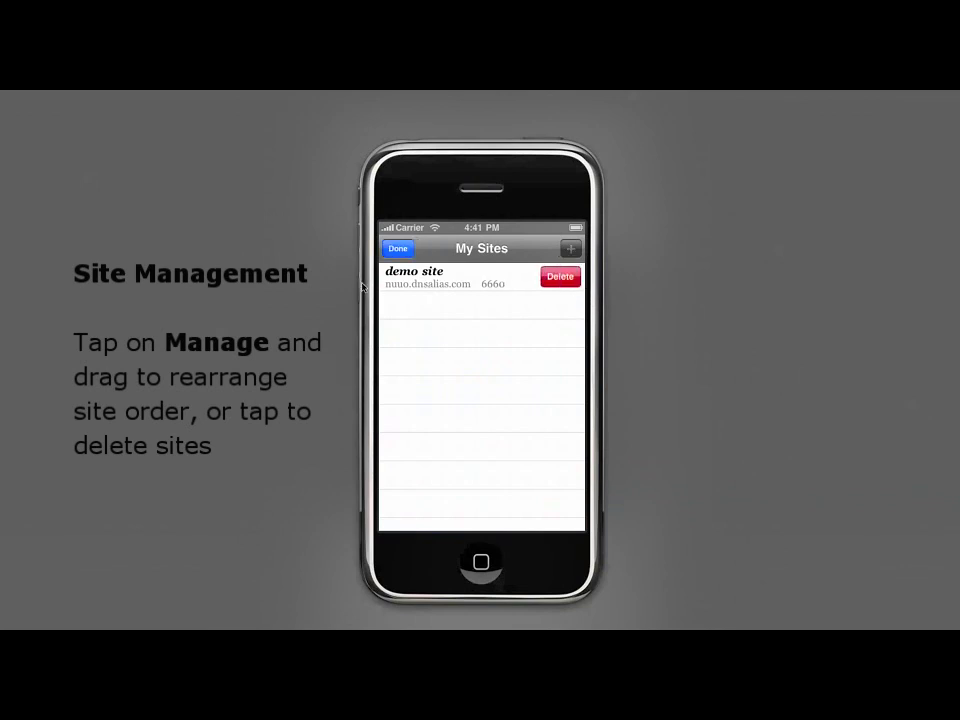
click(570, 277)
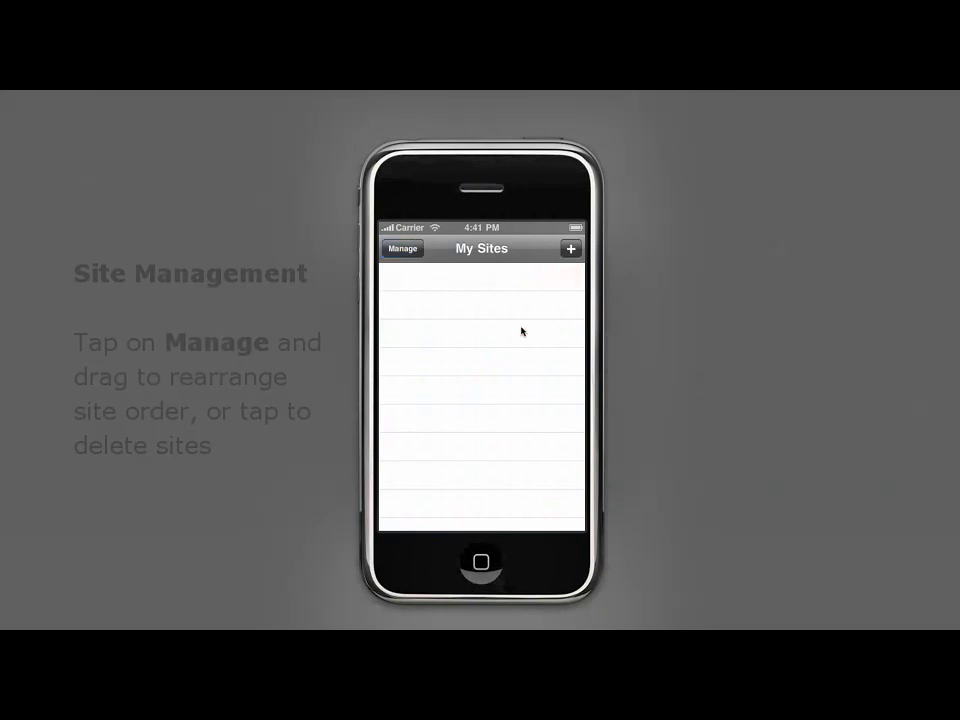
click(482, 562)
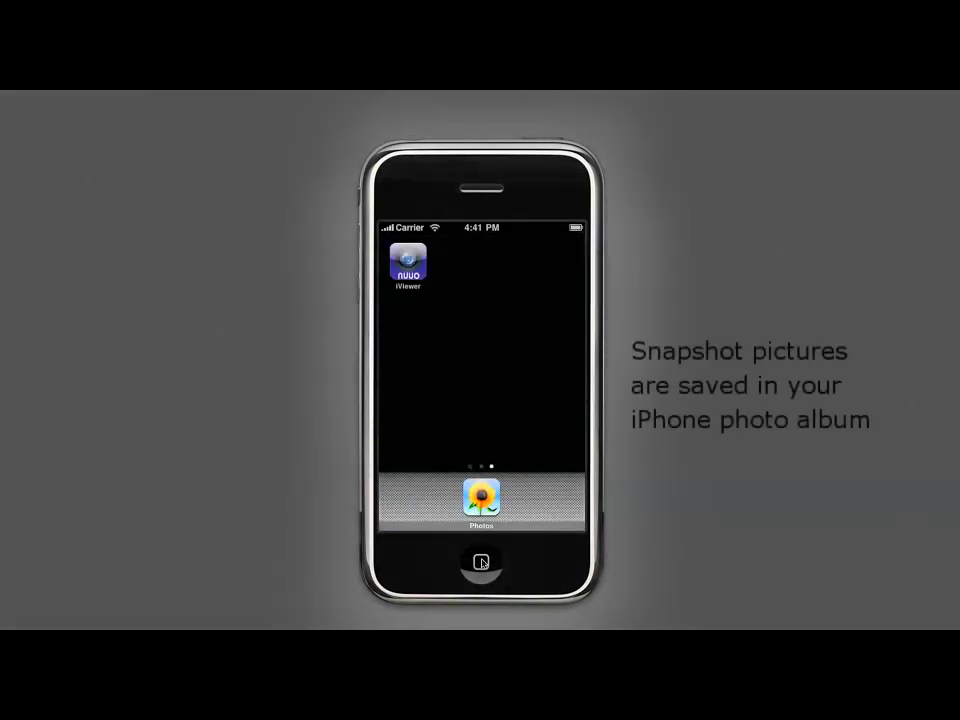
click(486, 500)
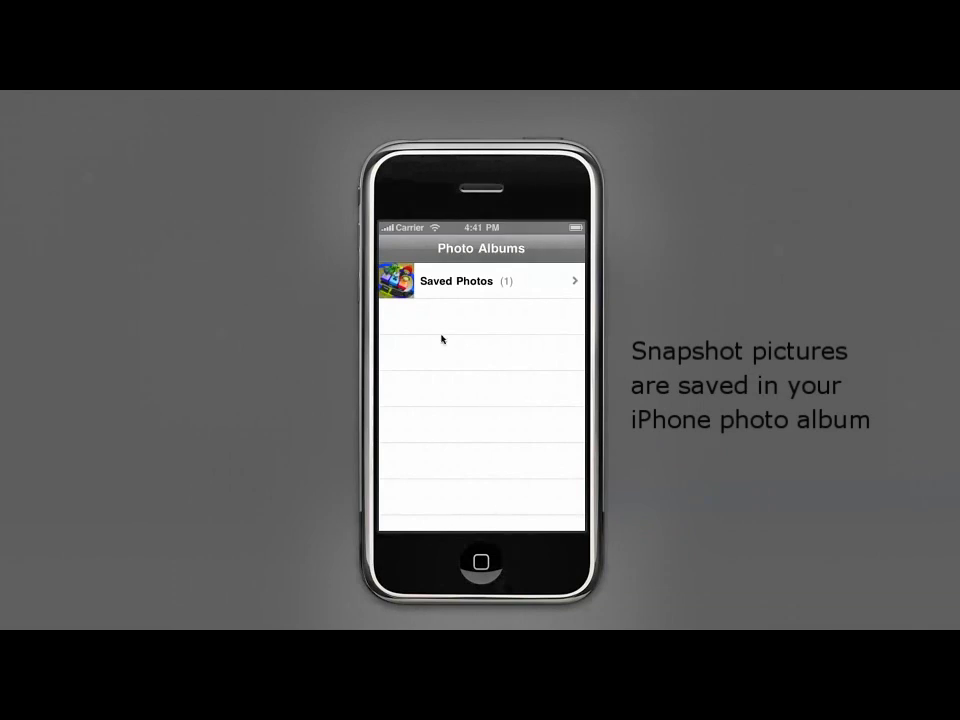
click(396, 292)
click(402, 290)
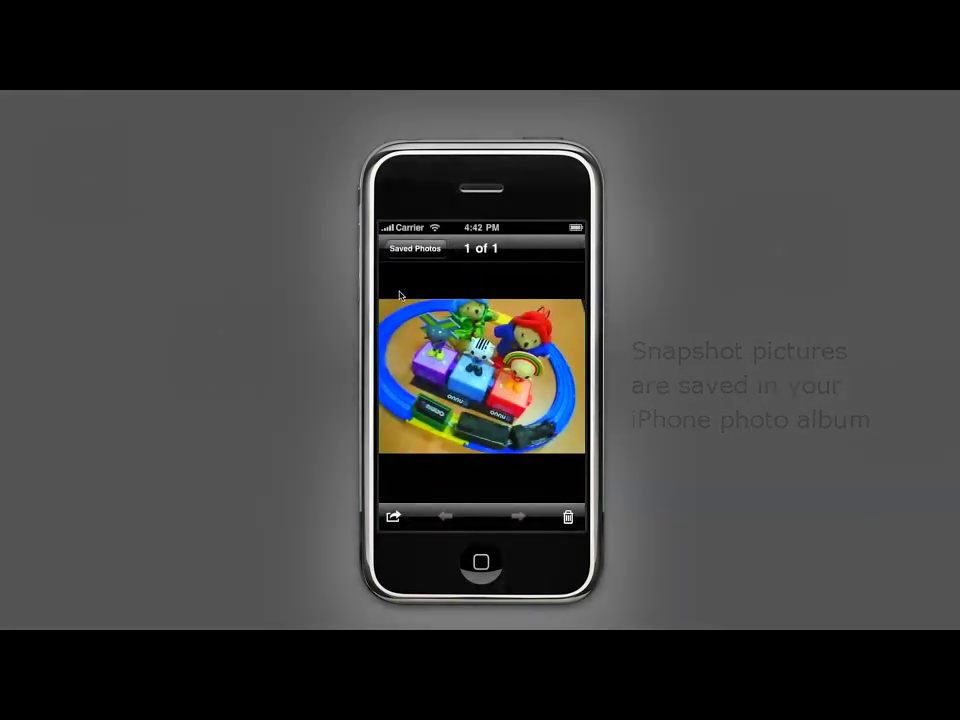
key(super+Left)
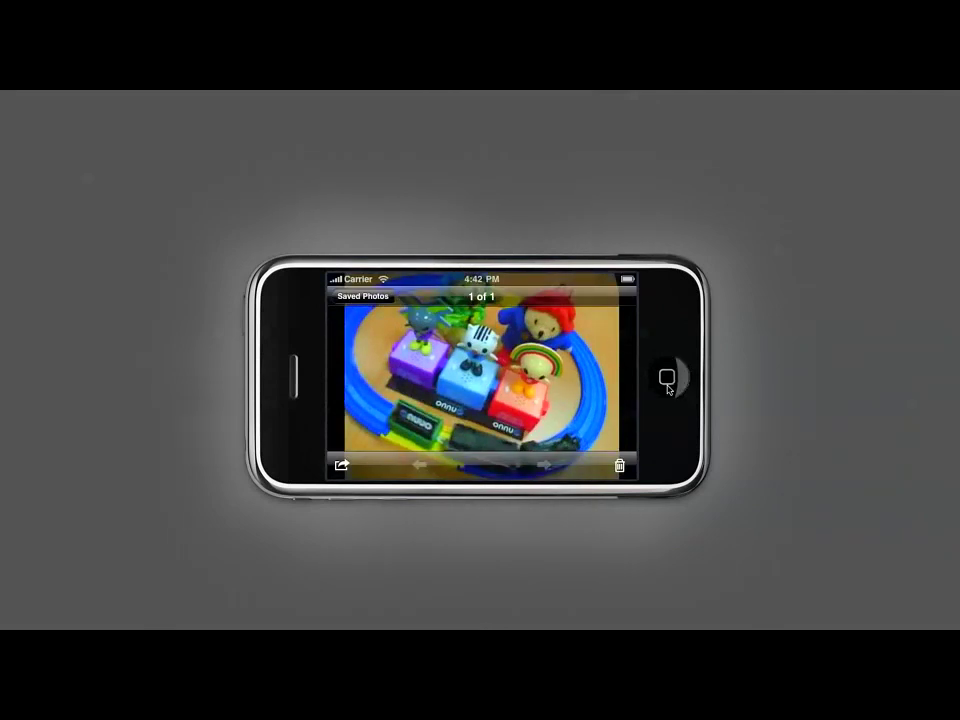
key(super+Right)
key(super+shift+h)
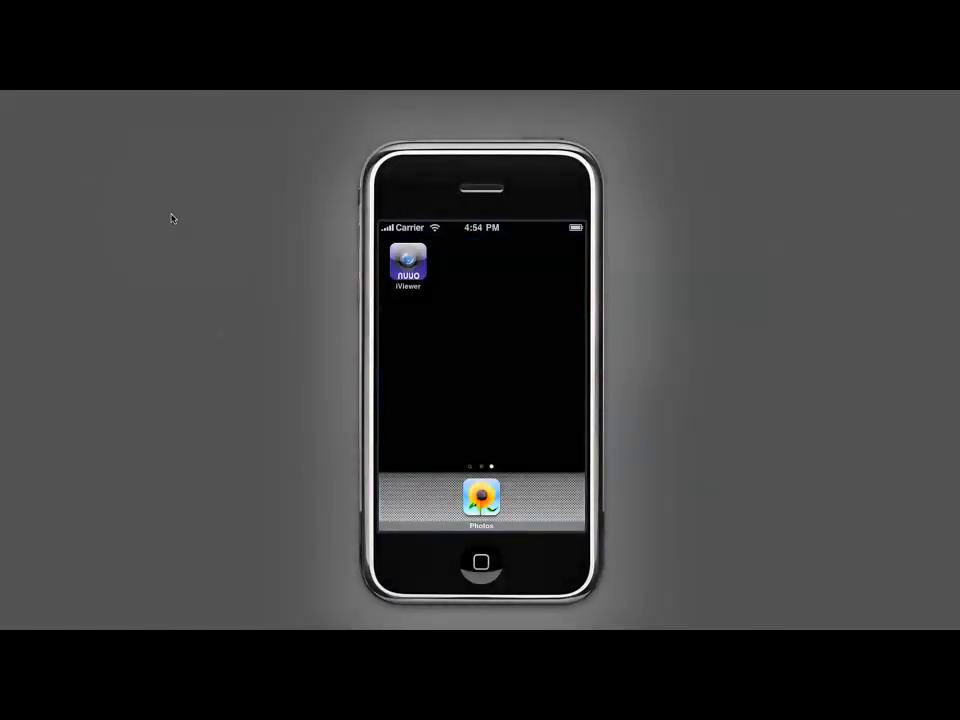